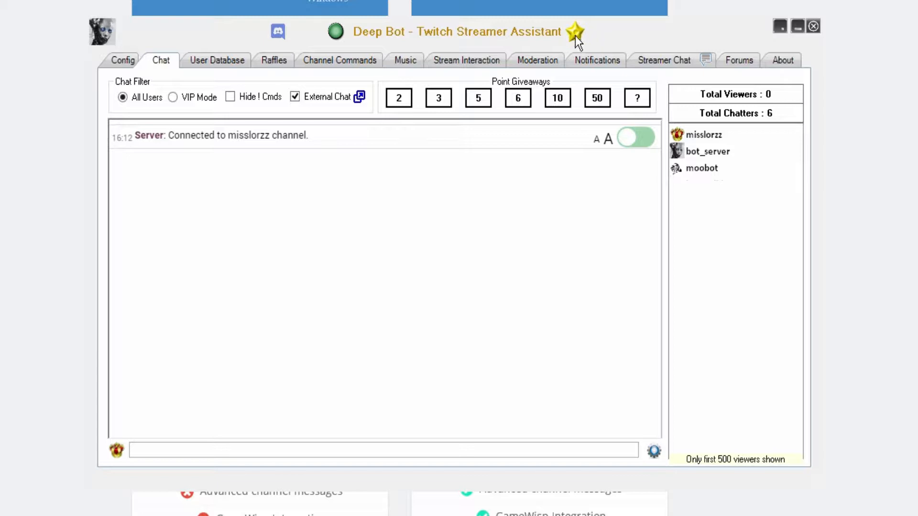
Edit the user chattesterbot in the user database and set its custom join message to "!chattesterbot"
mouse_move(575, 36)
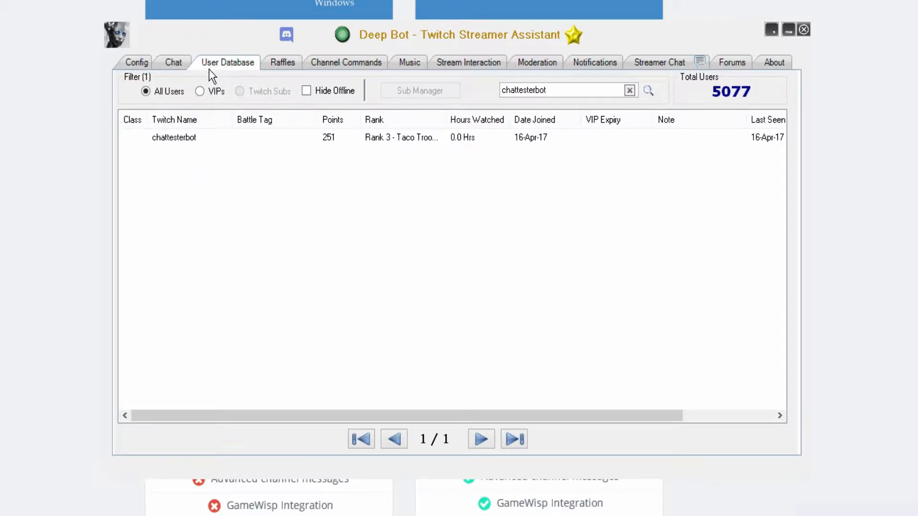
click(181, 143)
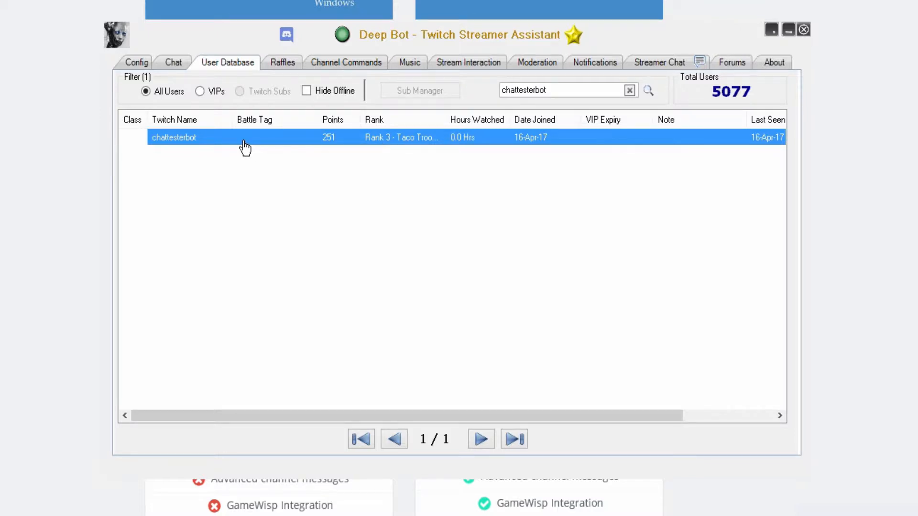
right_click(186, 139)
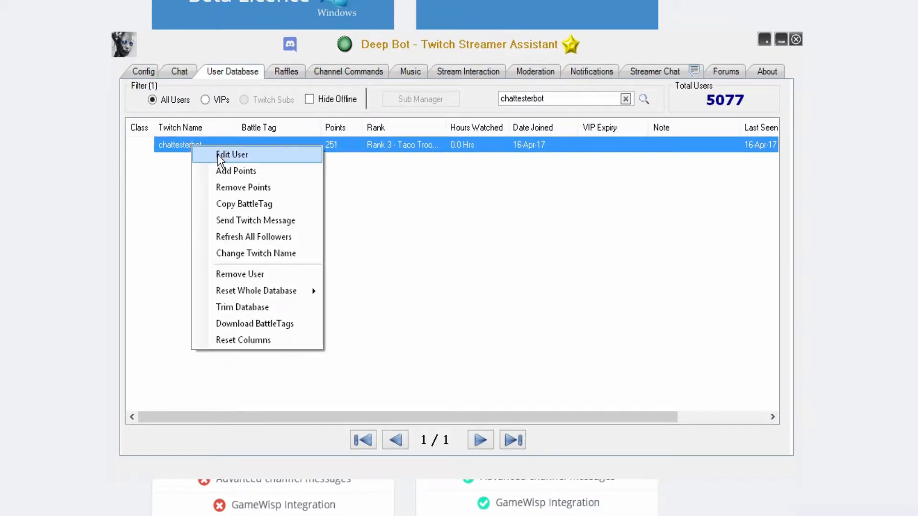
click(217, 154)
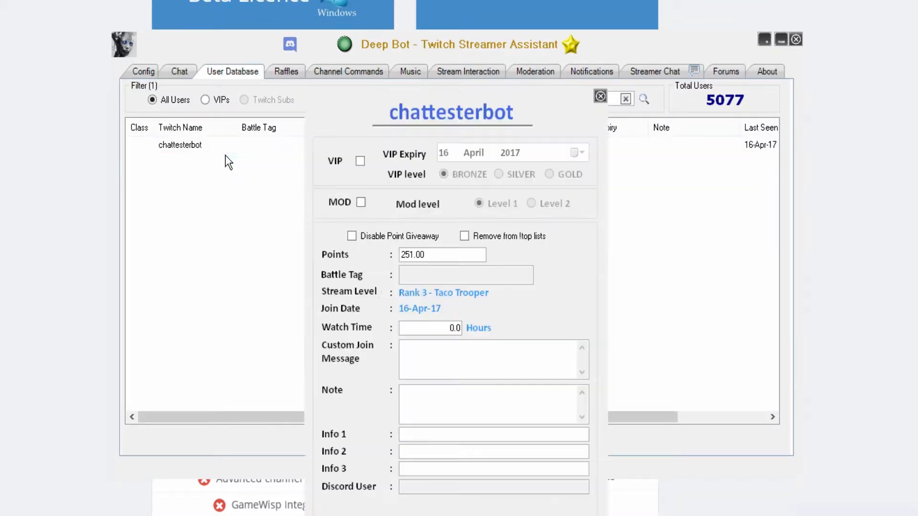
click(425, 354)
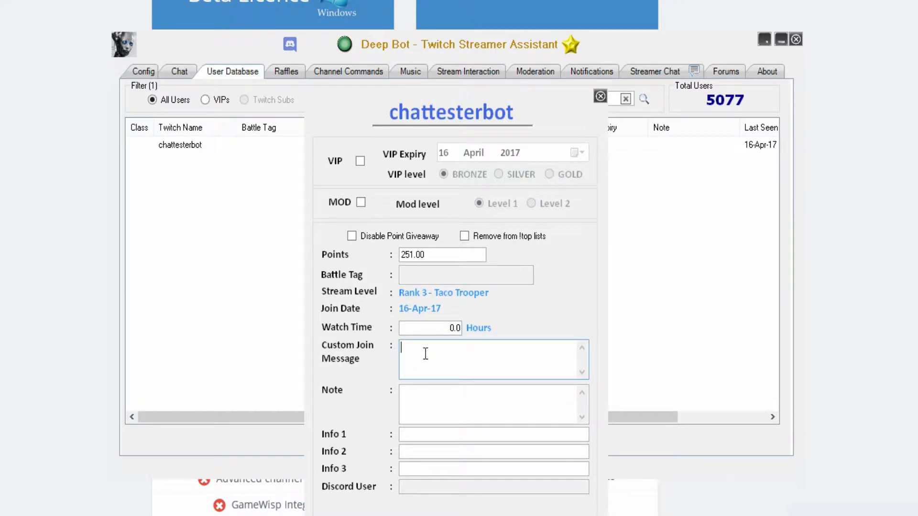
text(!chattesterbot)
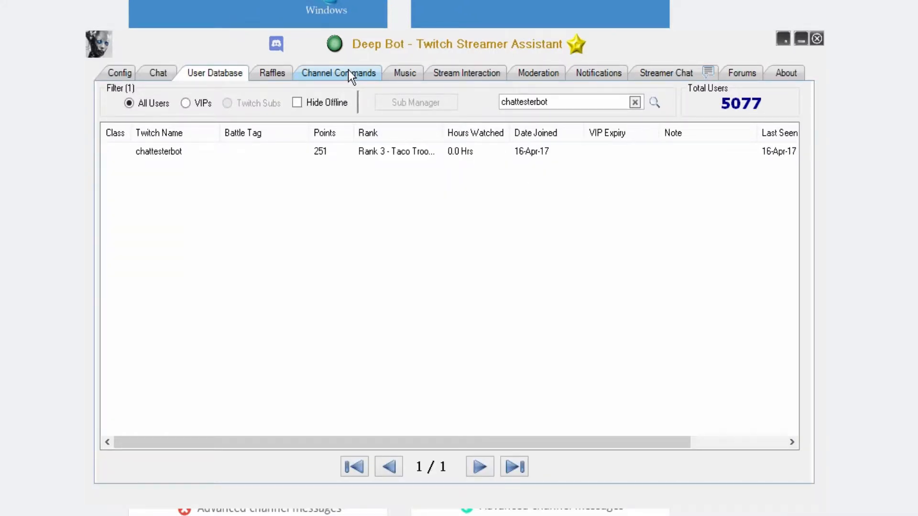
Add a new channel command named "!chattesterbot" in the group "aaa"
click(349, 72)
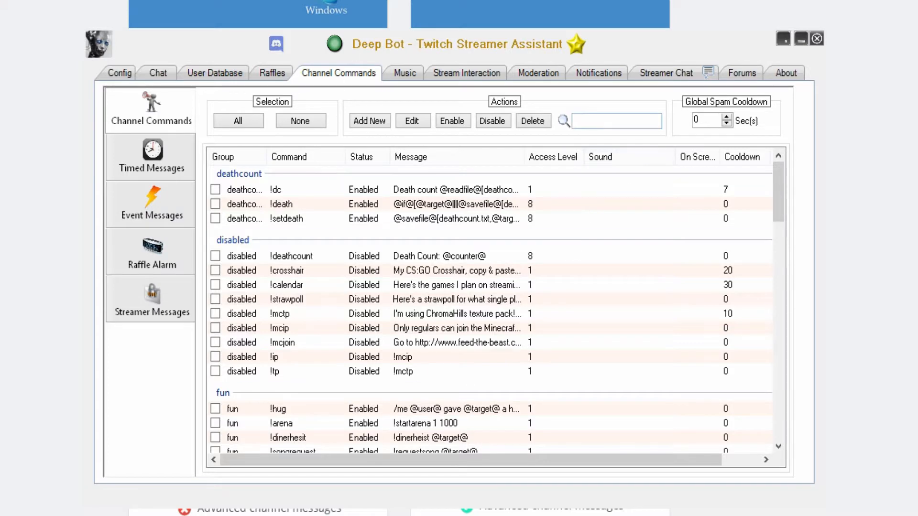
click(369, 121)
click(767, 61)
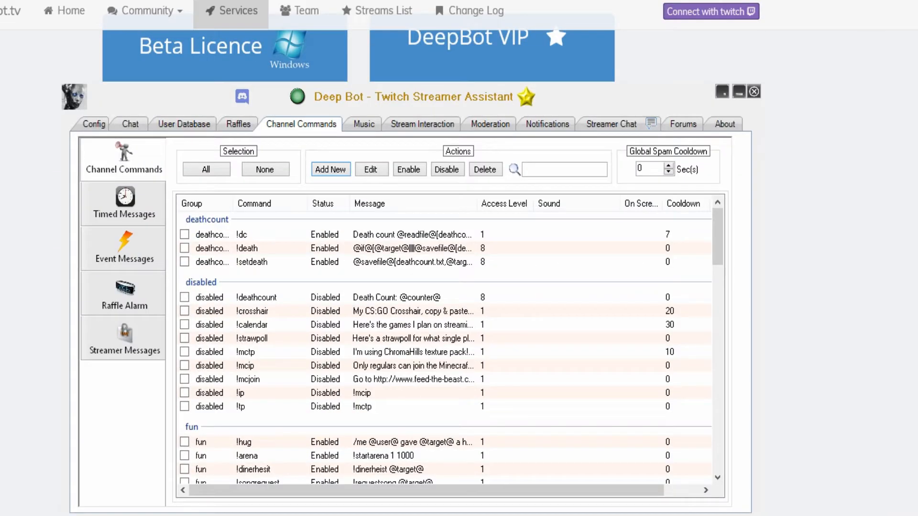
click(380, 137)
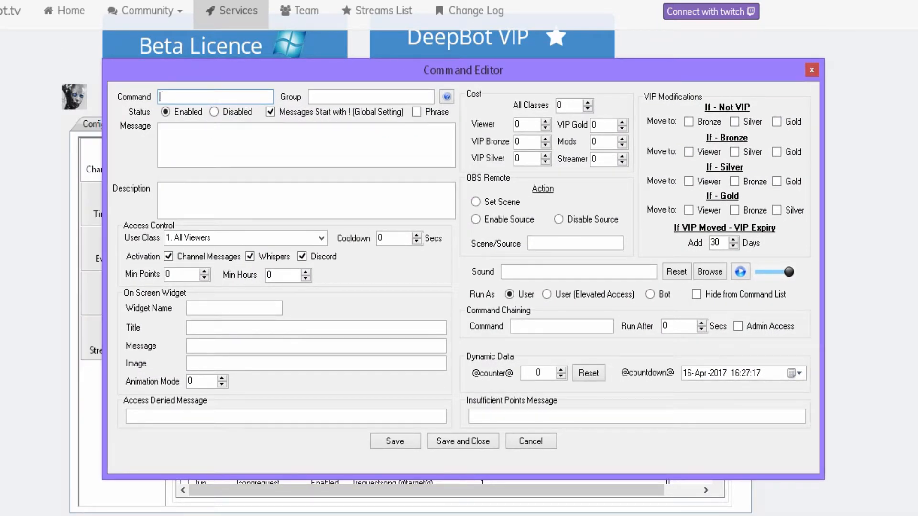
text(!chattesterbot)
click(397, 96)
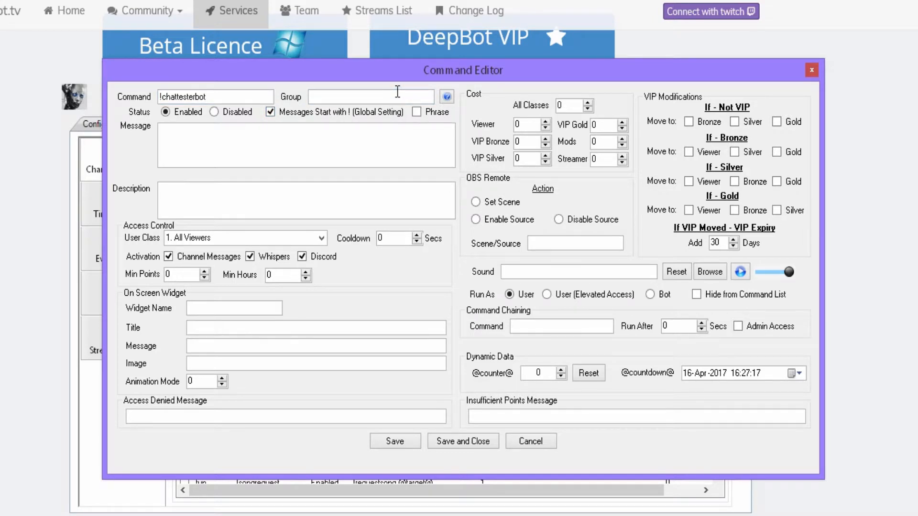
text(aaa)
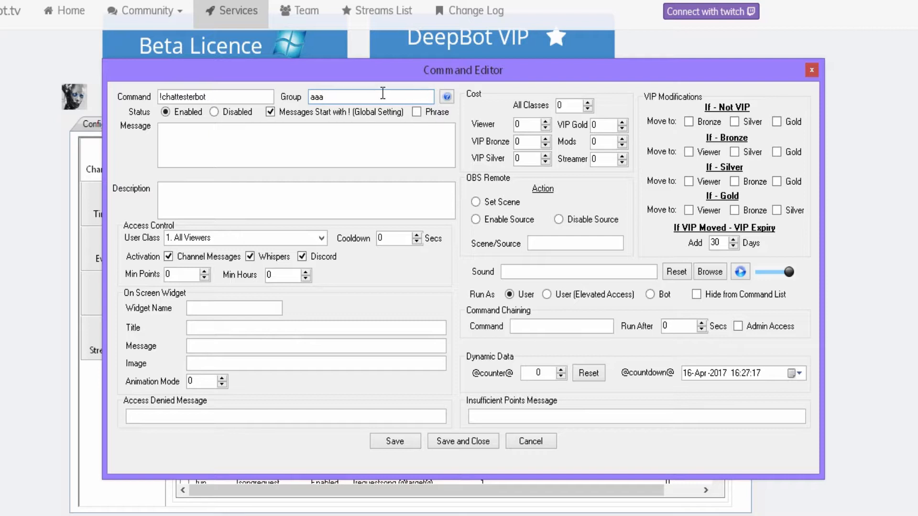
Set the command's message to "chattesterbot is here!" and its user class to "9. Streamer/Bot Only"
click(257, 142)
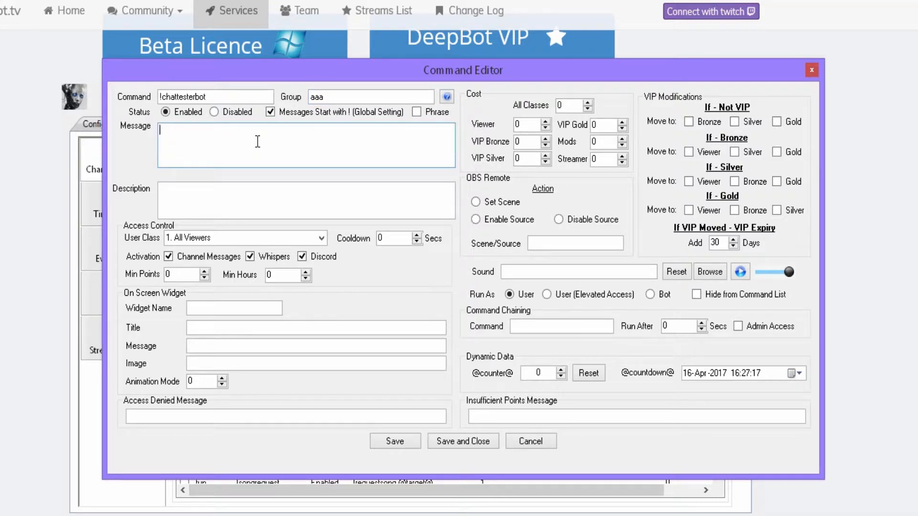
text(chattesterbot is here)
text(!)
click(320, 238)
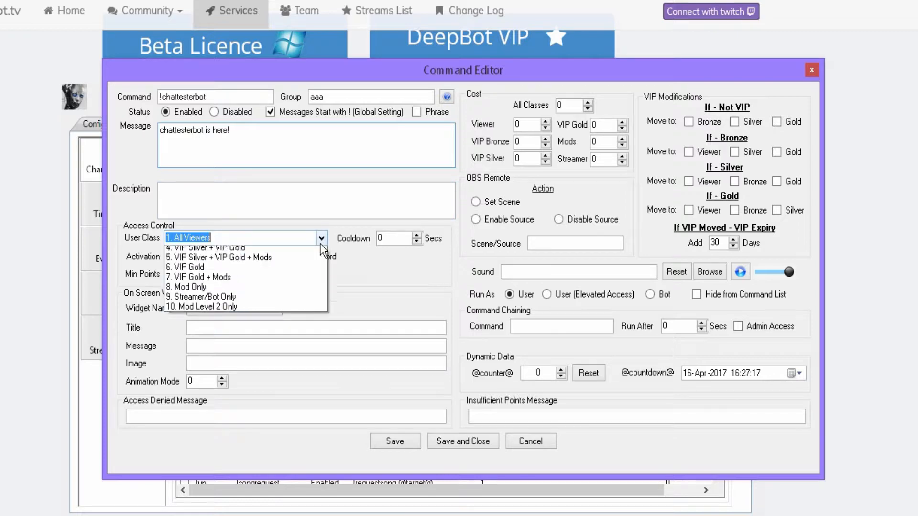
click(254, 331)
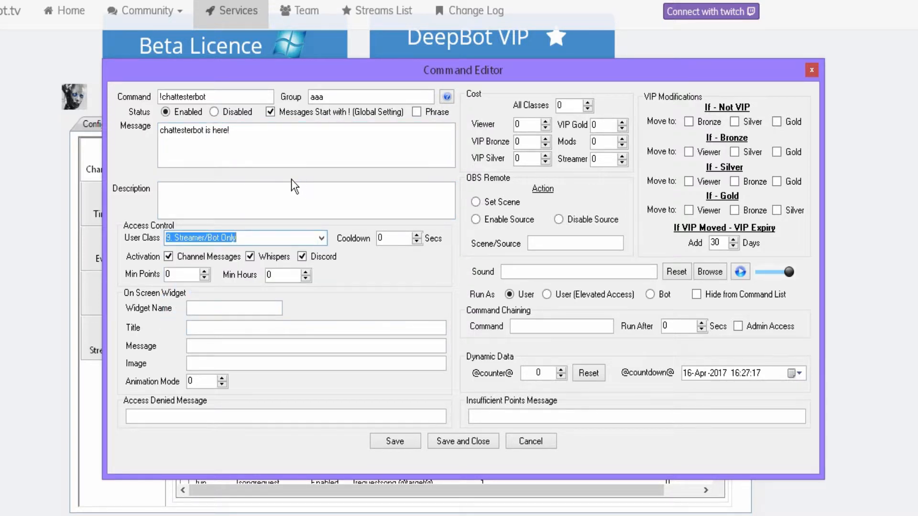
click(392, 238)
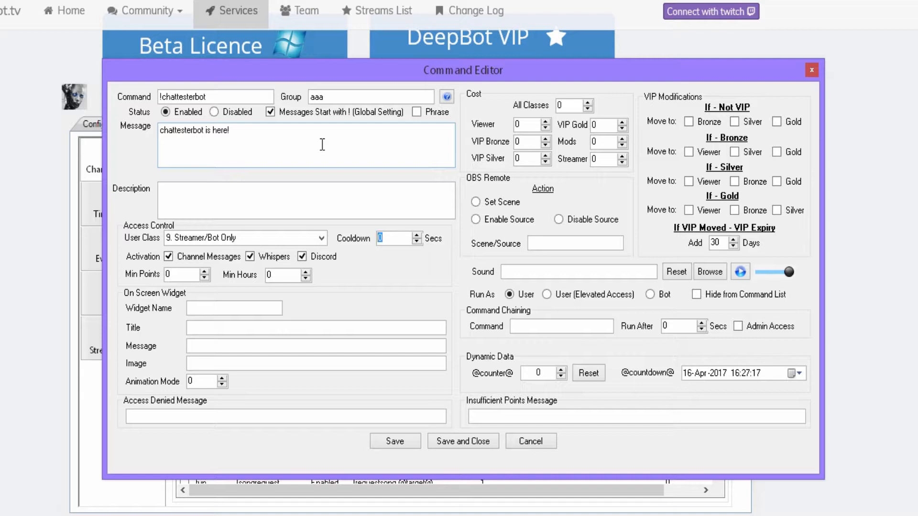
click(406, 238)
double_click(397, 238)
text(90000)
key(BackSpace)
key(BackSpace)
key(BackSpace)
key(BackSpace)
key(BackSpace)
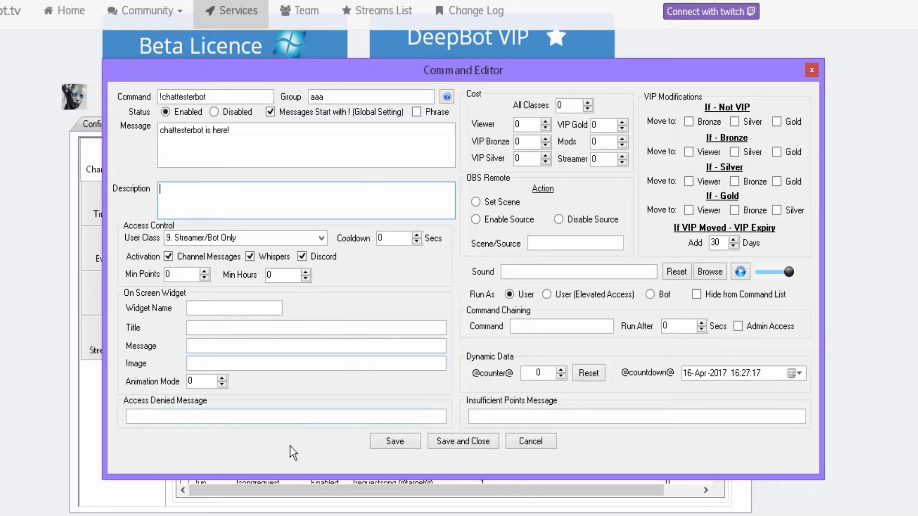
Assign the NewSub3 audio file as the command's sound and lower its volume to about one third
click(712, 272)
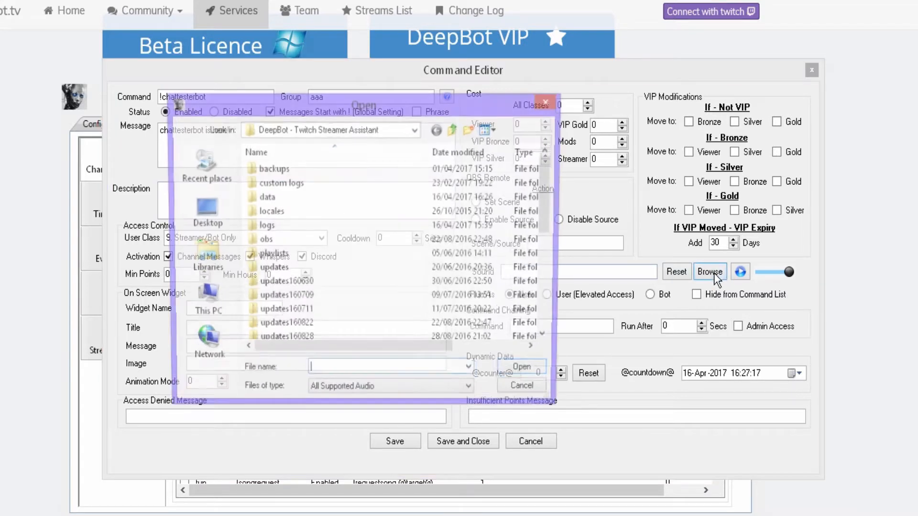
drag(547, 174, 529, 280)
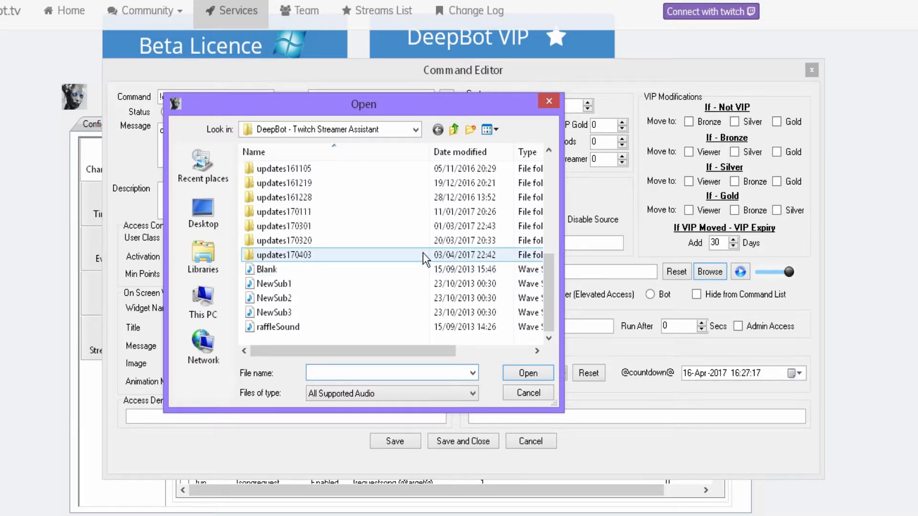
click(292, 313)
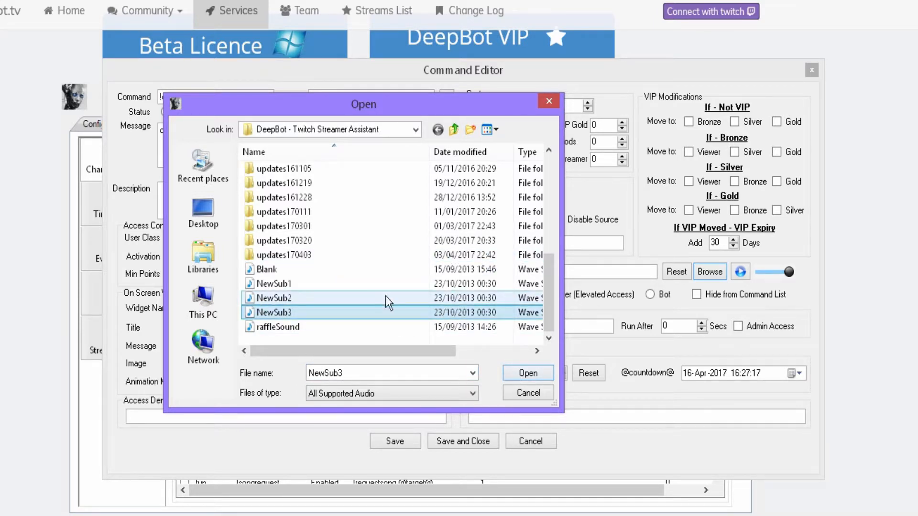
click(527, 377)
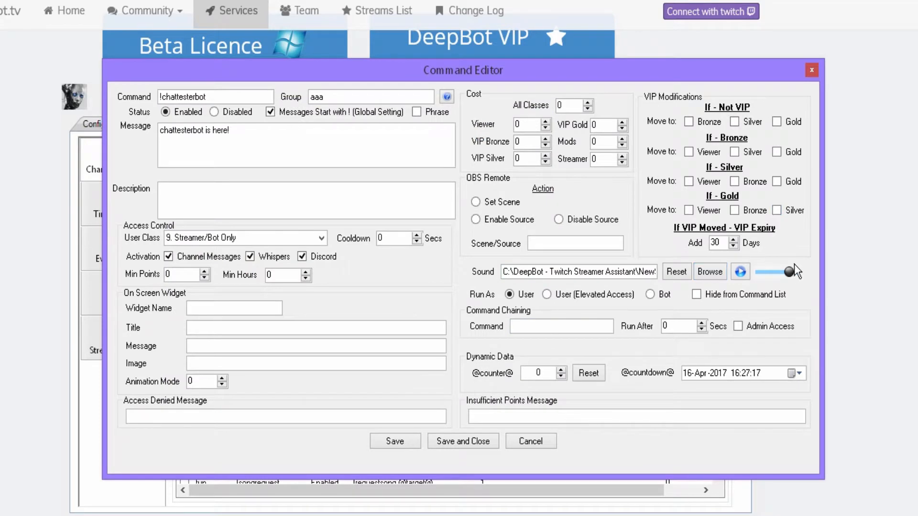
drag(789, 271, 768, 274)
Make the command run as Bot, hide it from the command list, and save it
click(650, 296)
click(697, 295)
click(396, 441)
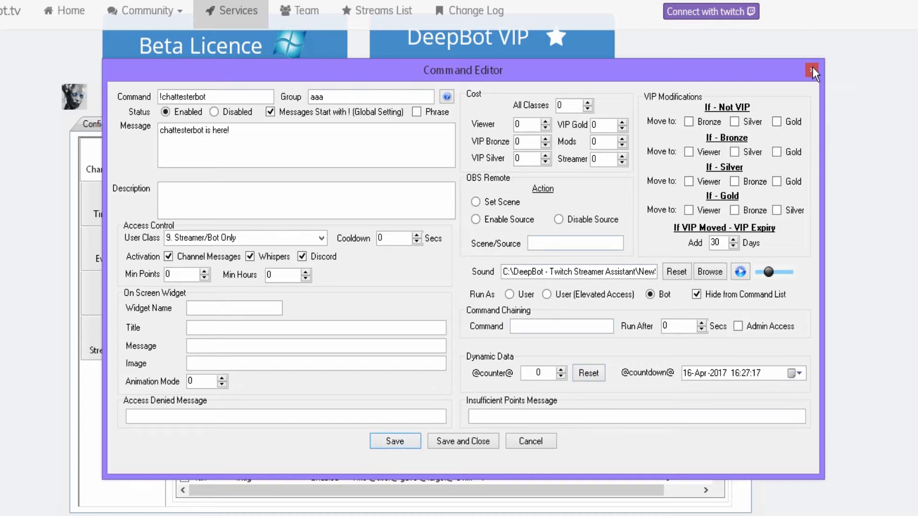
click(457, 440)
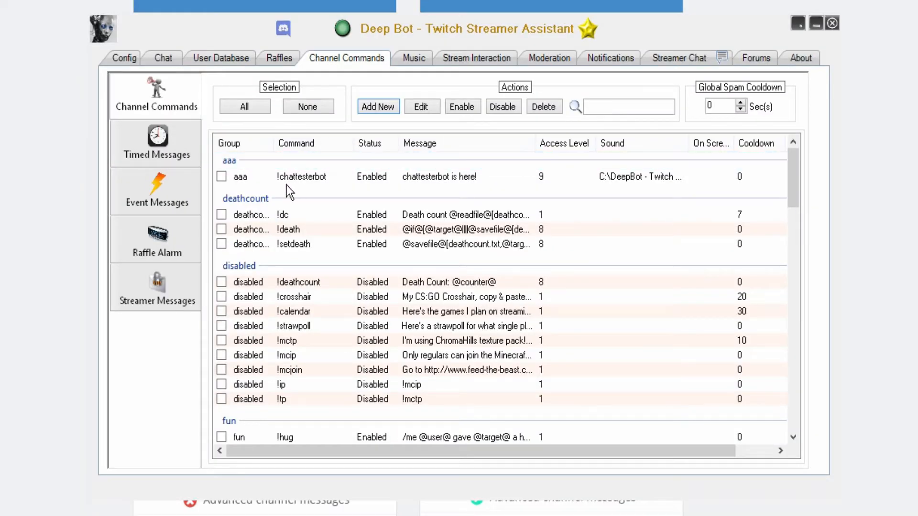
Review the settings of the !chattesterbot command in the Command Editor and close the editor
click(285, 175)
click(284, 176)
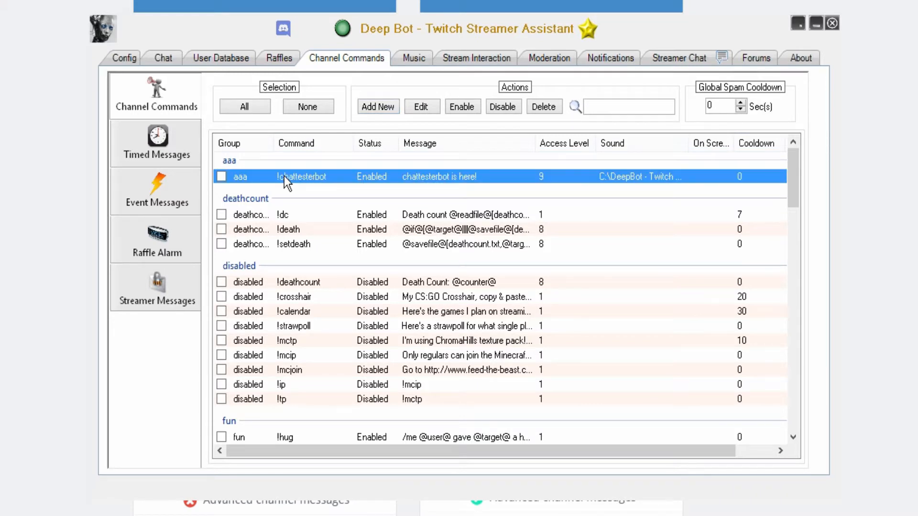
right_click(372, 176)
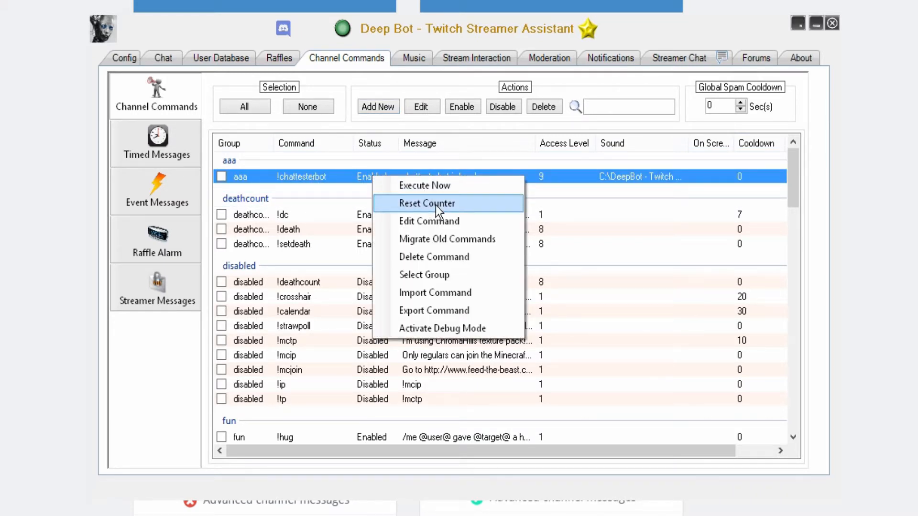
click(443, 221)
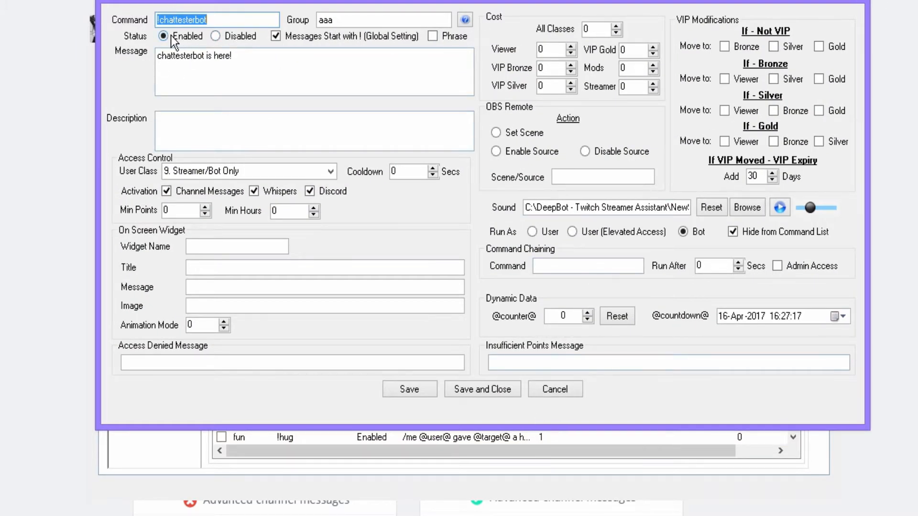
click(501, 389)
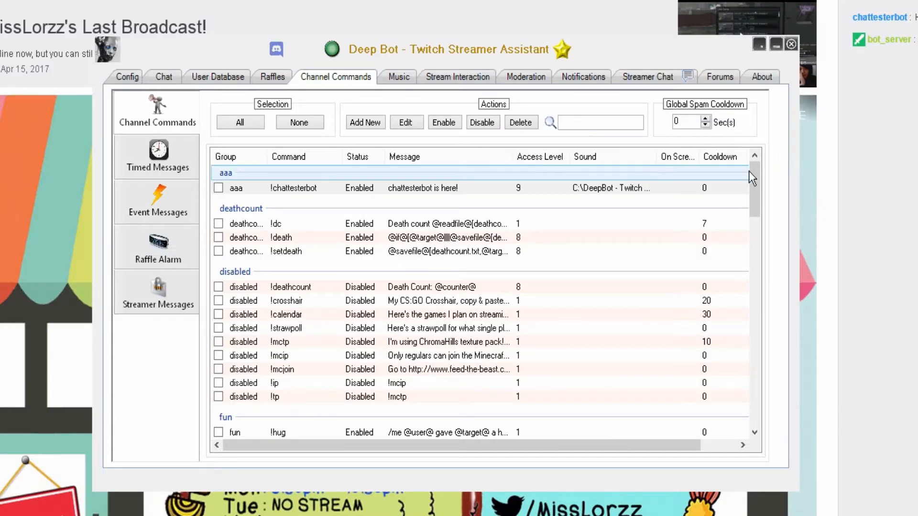
While browsing for a new sound for the !chattesterbot command, copy the "Epic Sax Guy - Sound Effect" file into the DeepBot - Twitch Streamer Assistant folder
mouse_move(754, 178)
mouse_down()
mouse_move(750, 208)
mouse_move(757, 173)
mouse_up()
right_click(412, 190)
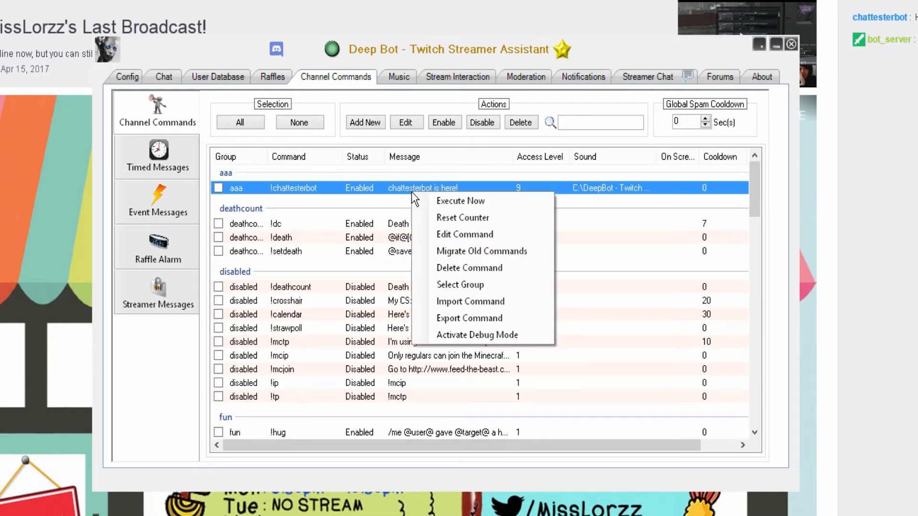
click(460, 233)
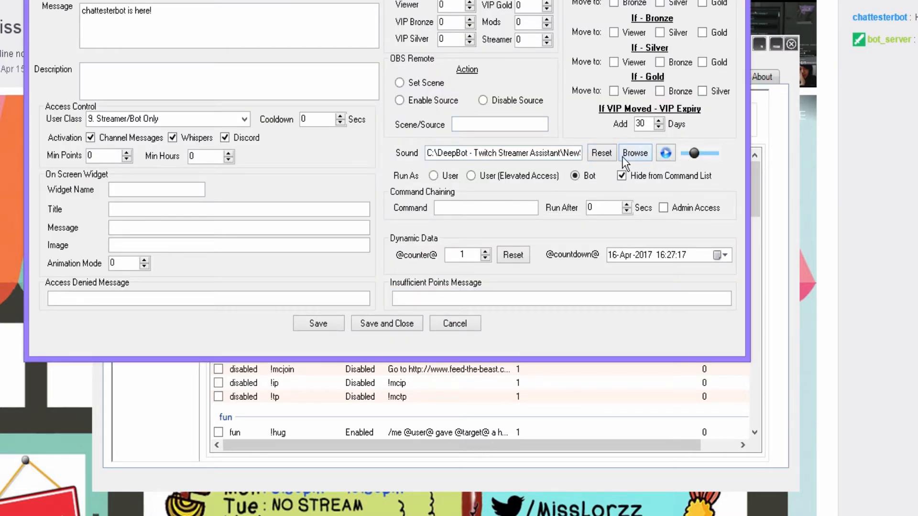
click(633, 154)
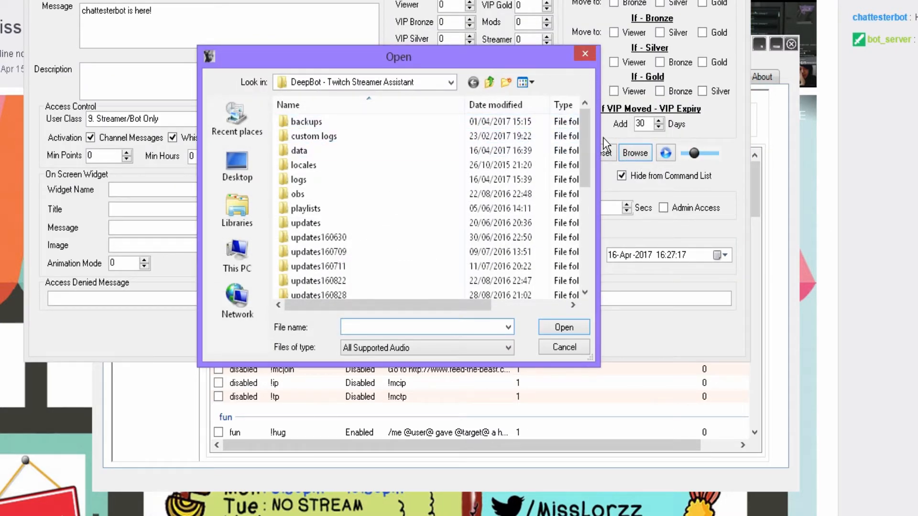
drag(585, 147, 599, 256)
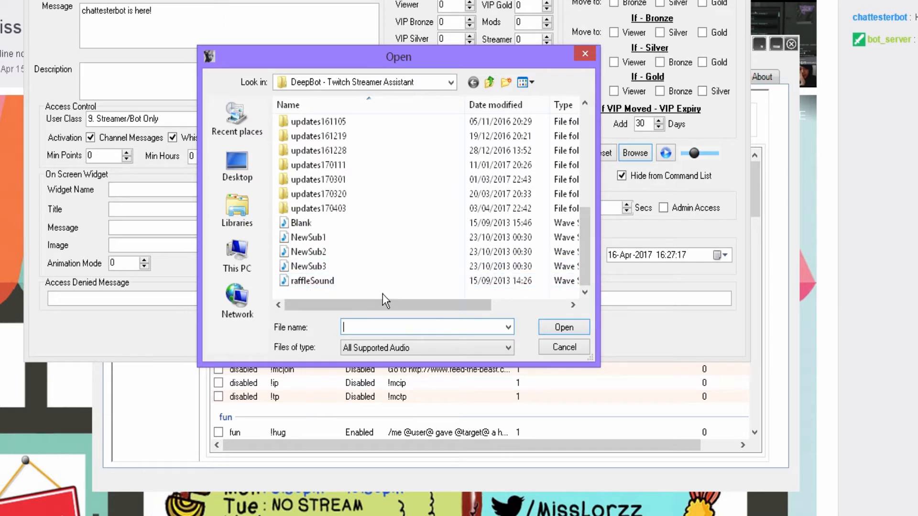
click(153, 515)
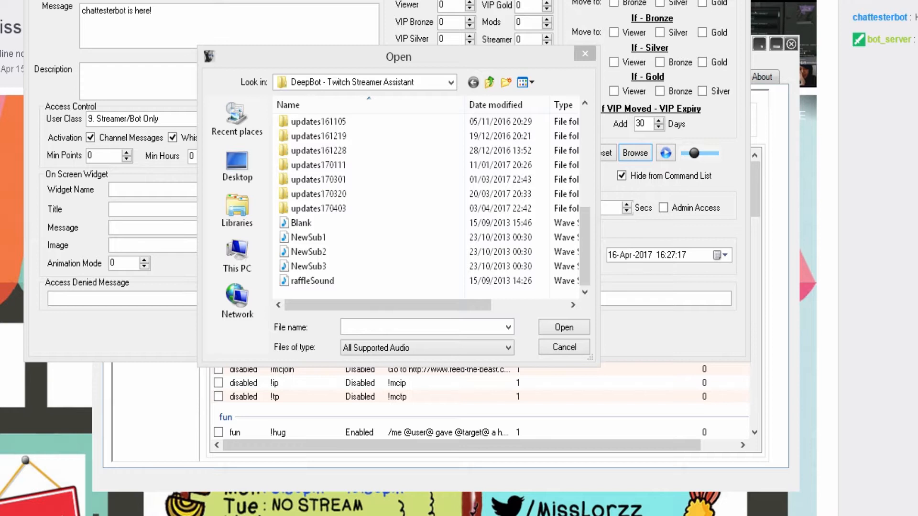
click(583, 224)
scroll(382, 295, up, 5)
right_click(383, 294)
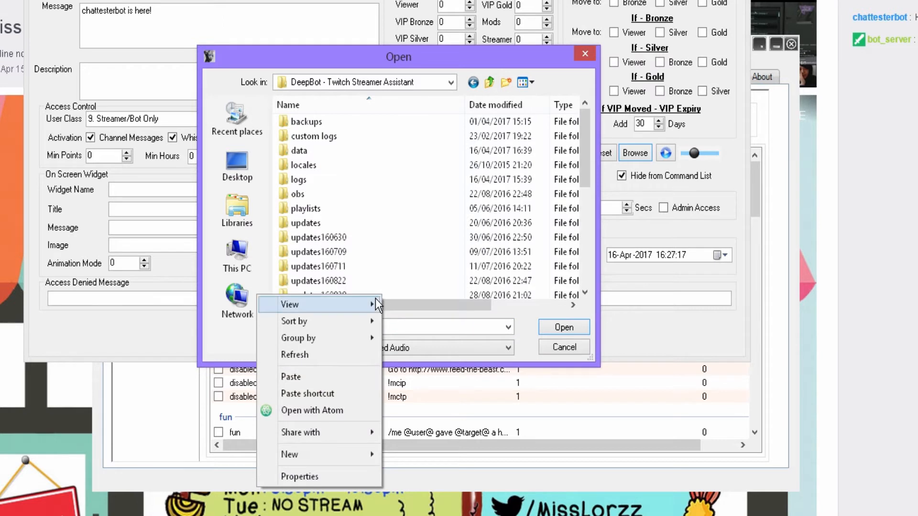
click(344, 377)
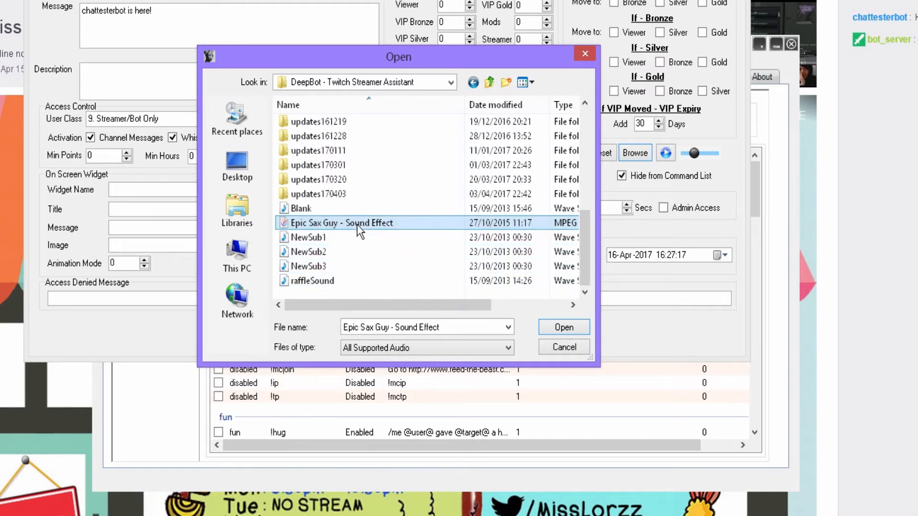
Set "Epic Sax Guy - Sound Effect" as the !chattesterbot command's sound and save the command
click(343, 204)
click(340, 225)
click(563, 327)
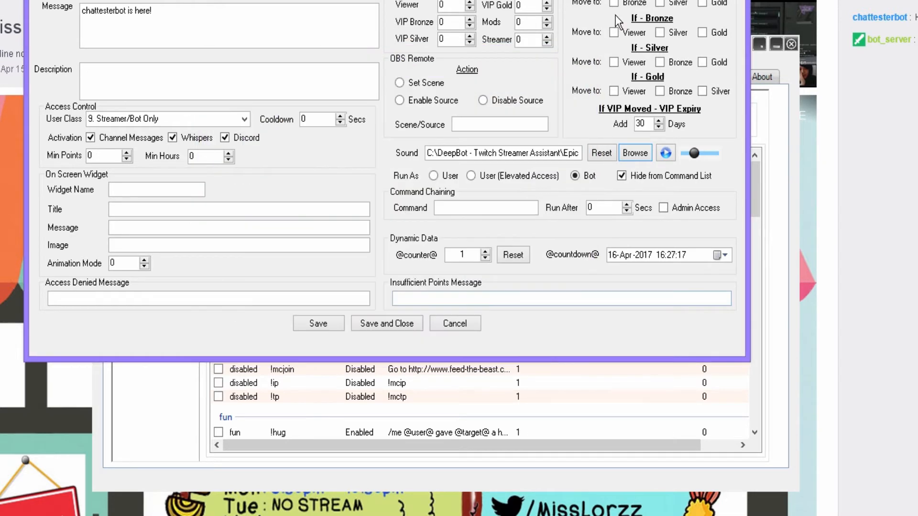
click(378, 326)
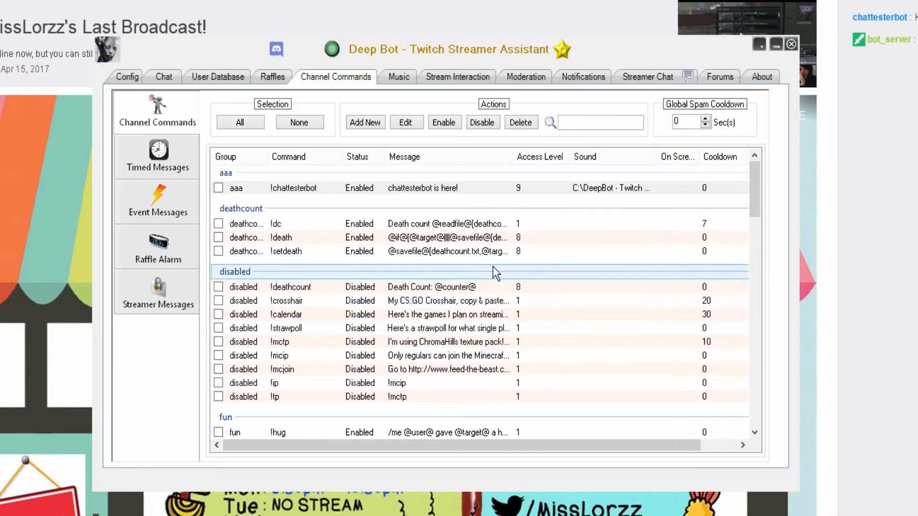
Switch to the browser to reload the MissLorzz Twitch channel page, and reload the chat in DeepBot
key(alt+Tab)
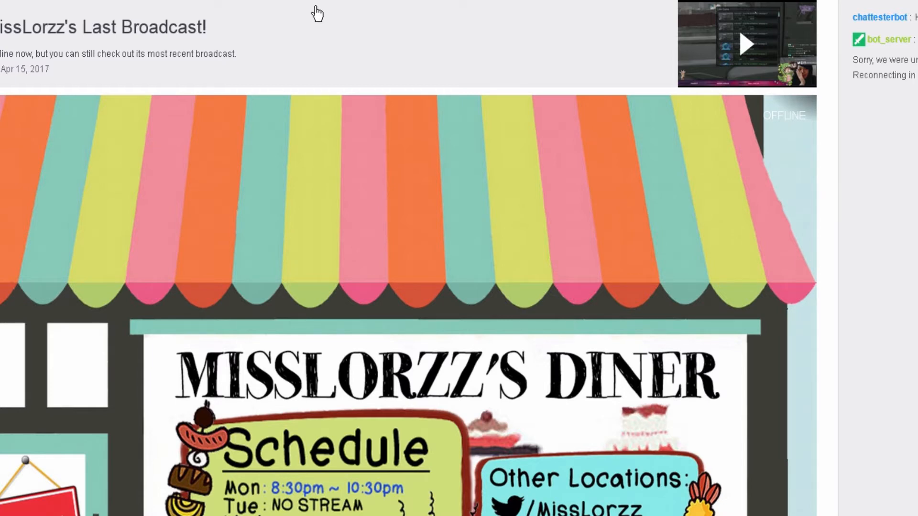
key(F5)
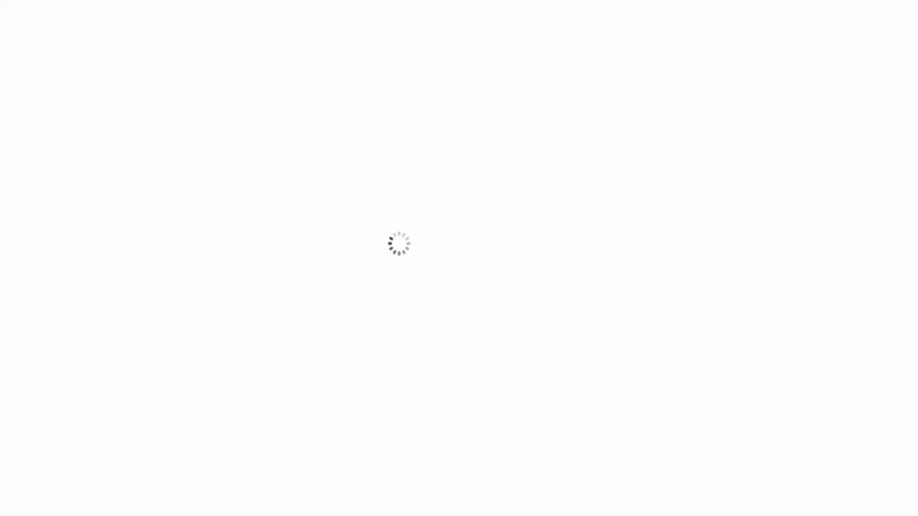
click(169, 511)
click(166, 83)
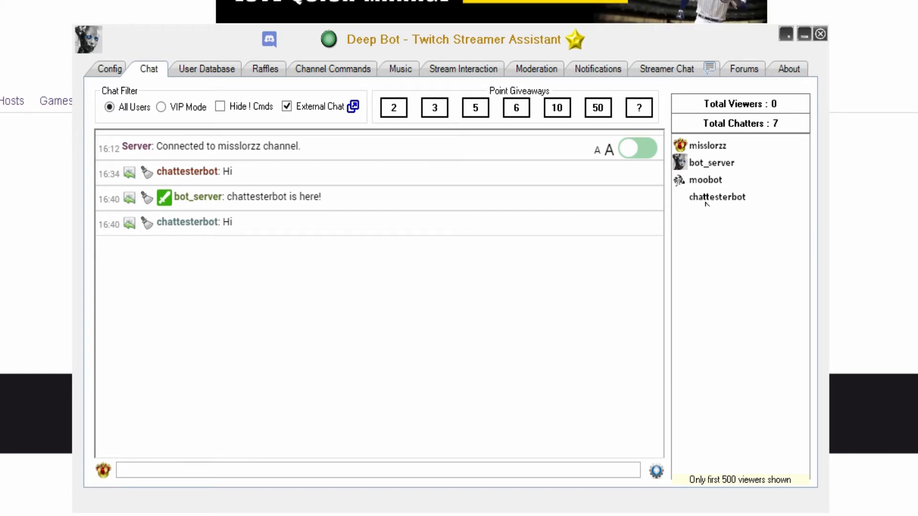
click(656, 470)
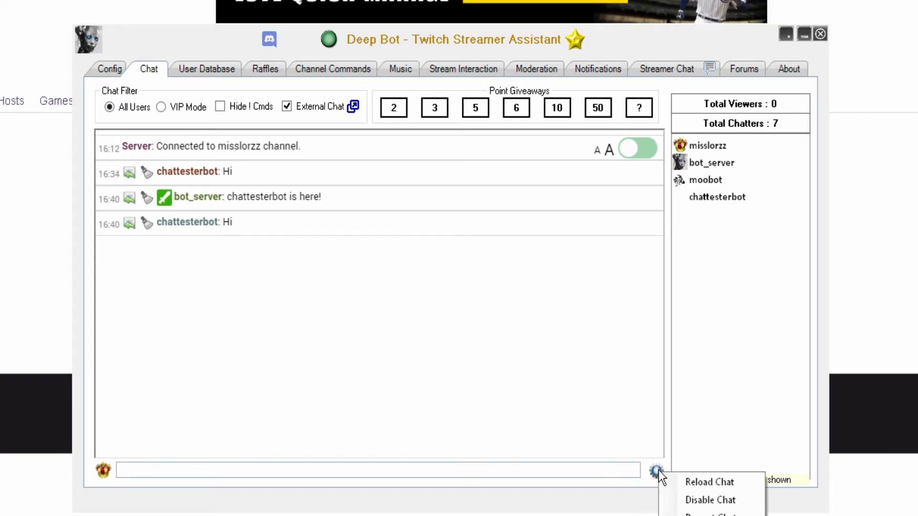
click(711, 483)
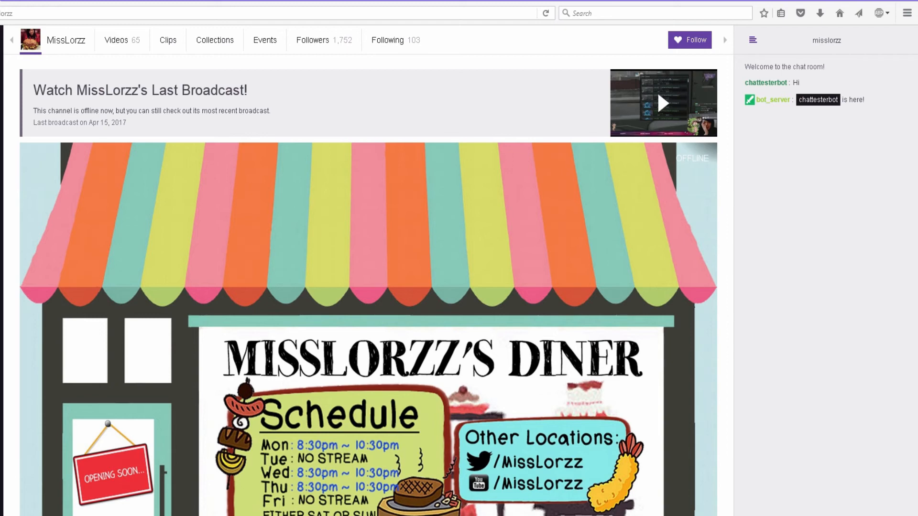
Switch from the Twitch channel page back to the channel commands list in DeepBot
key(alt+Tab)
click(335, 130)
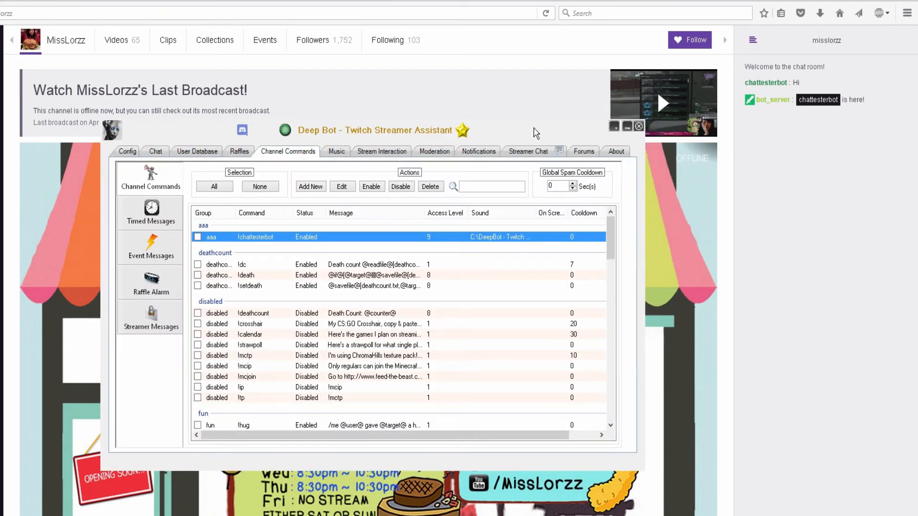